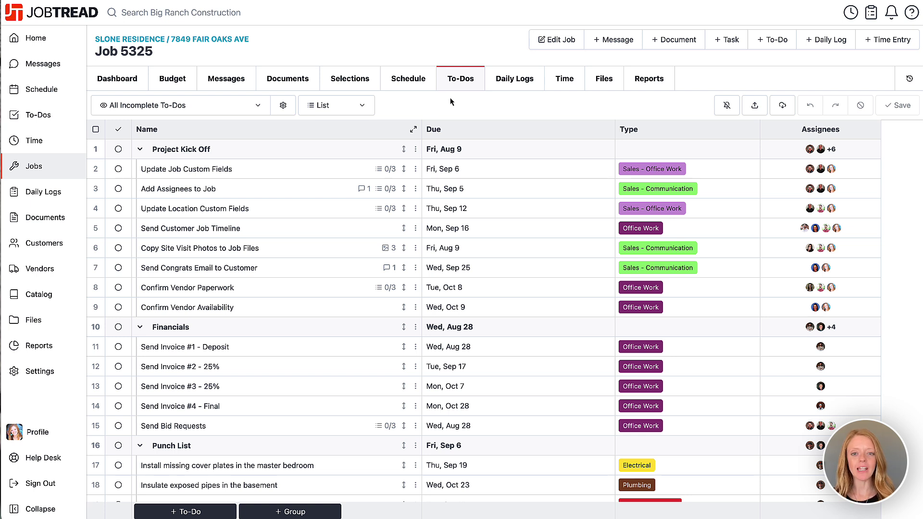
Add a new to-do group named 'Communications' at the bottom of the job's list.
scroll(457, 94, down, 1)
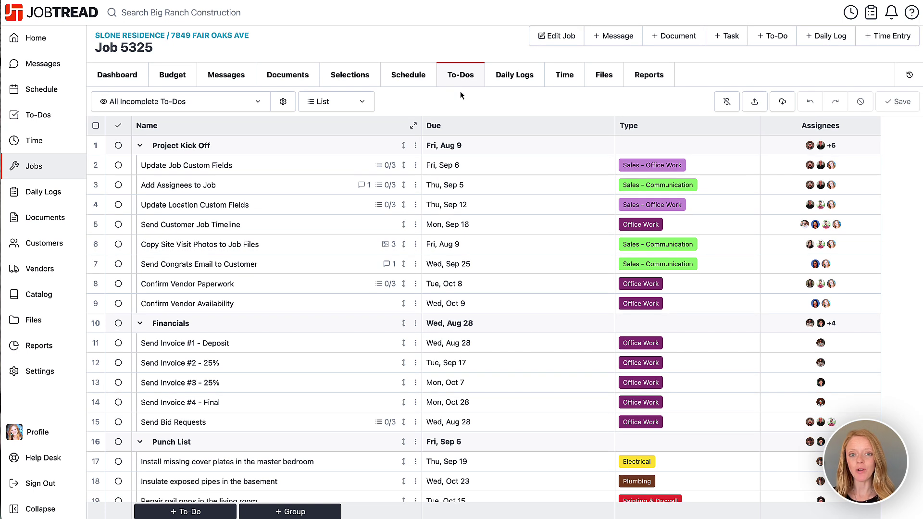
scroll(321, 226, down, 3)
scroll(323, 226, up, 1)
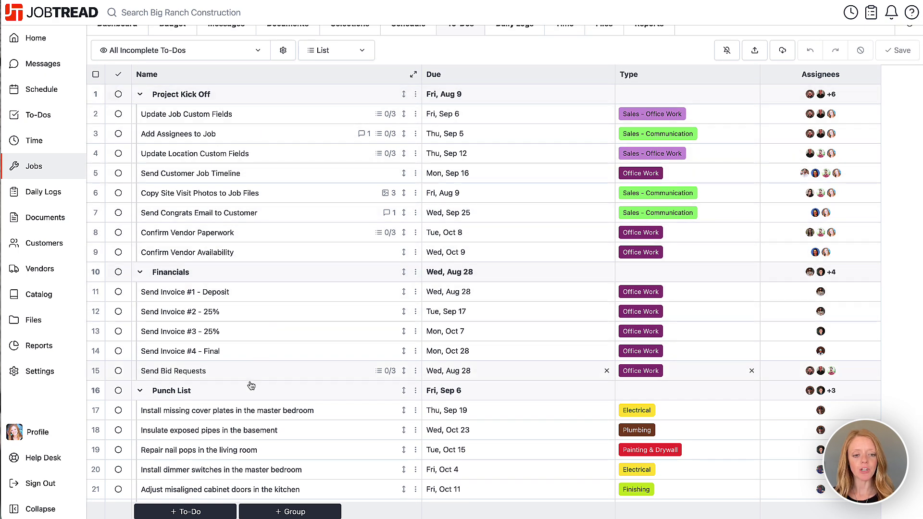
scroll(246, 389, down, 3)
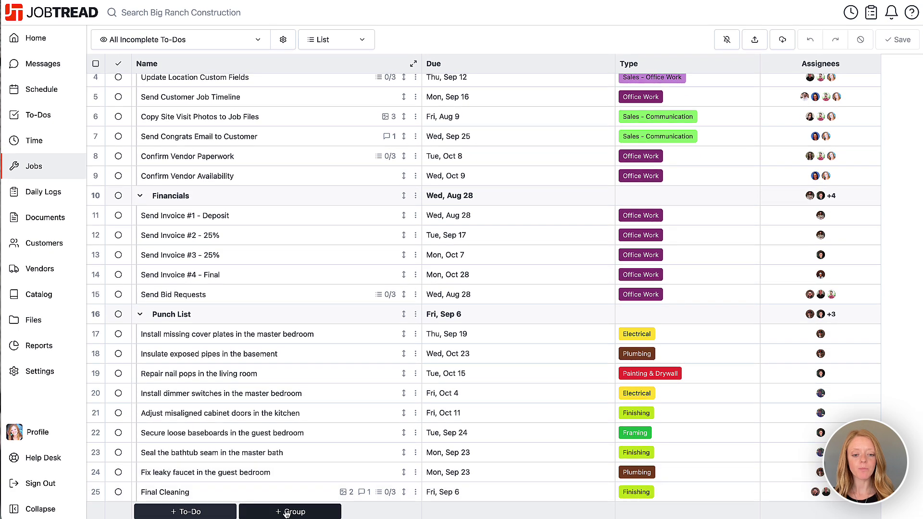
click(288, 510)
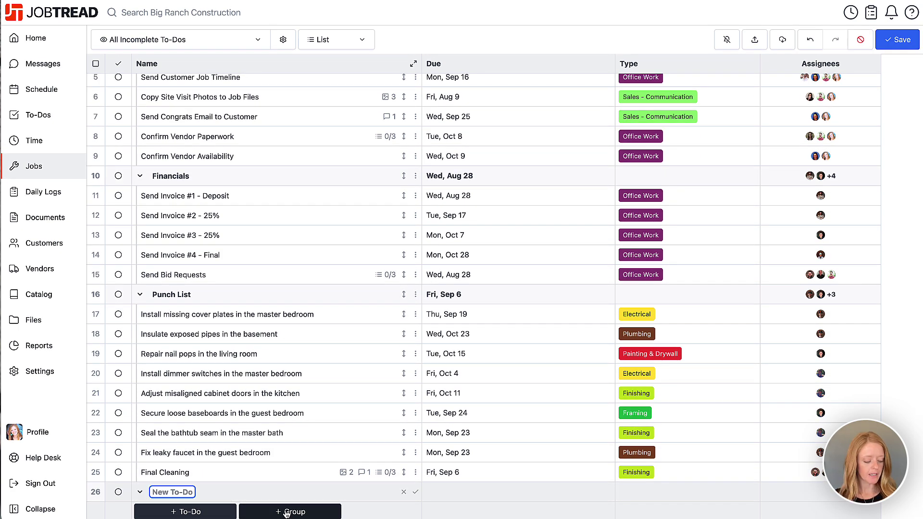
text(Communications)
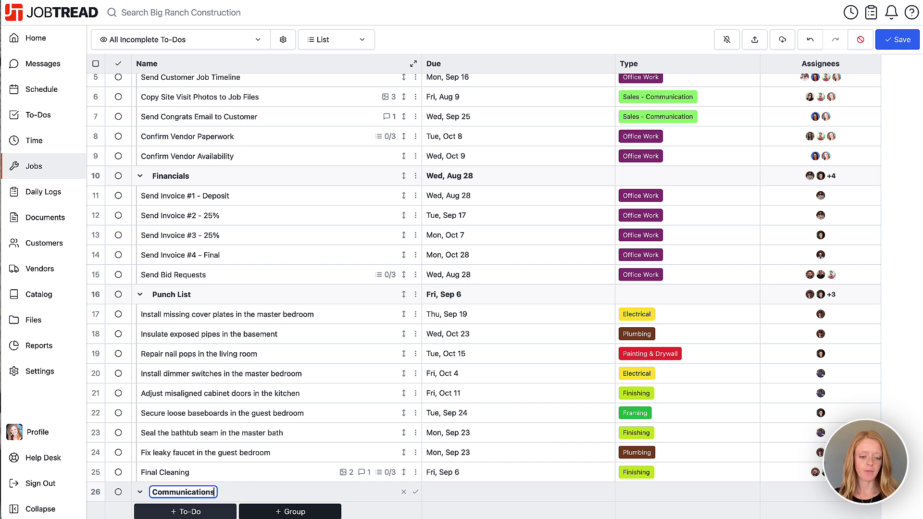
key(Return)
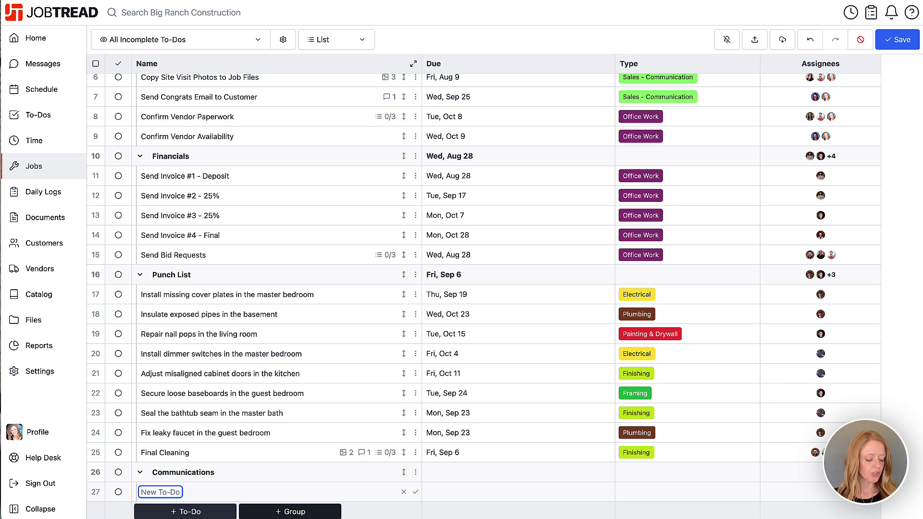
Add the to-dos 'Confirm customer appointments' and 'Verify availability of subs' to the group.
text(Confirm customer appointments)
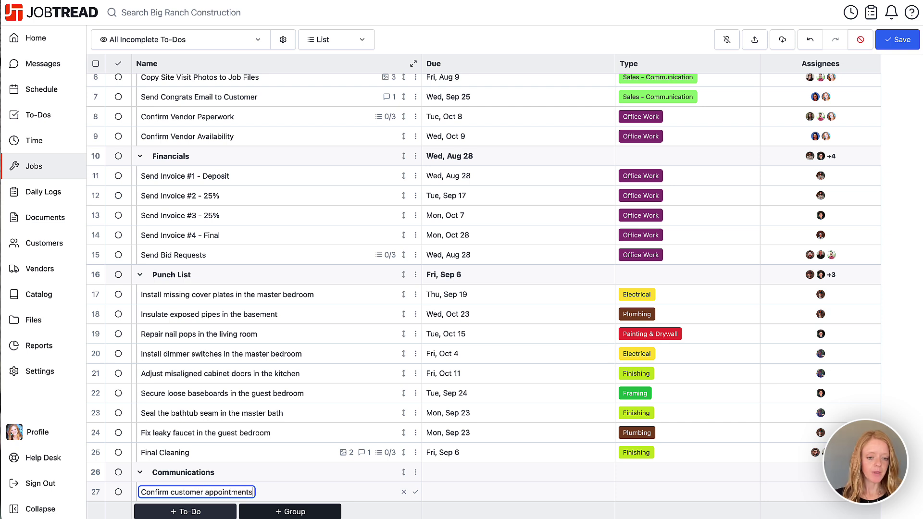
key(Return)
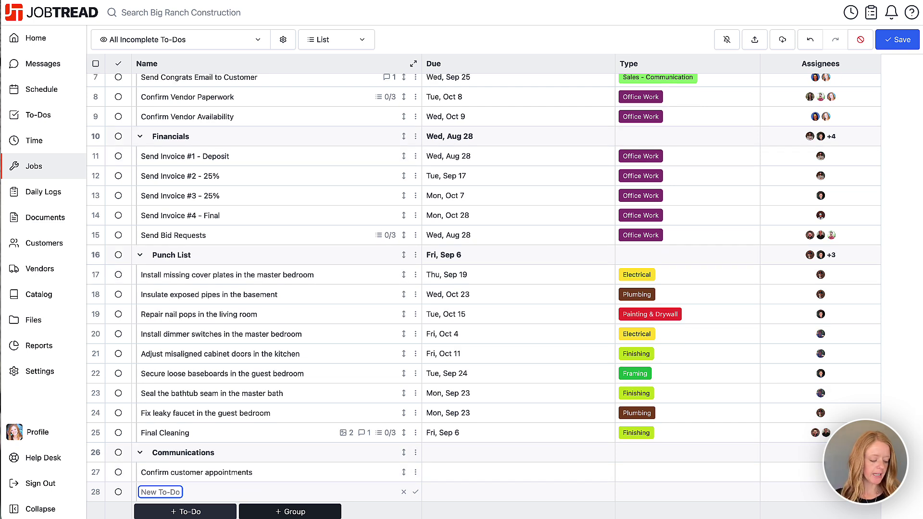
text(Verify availabil)
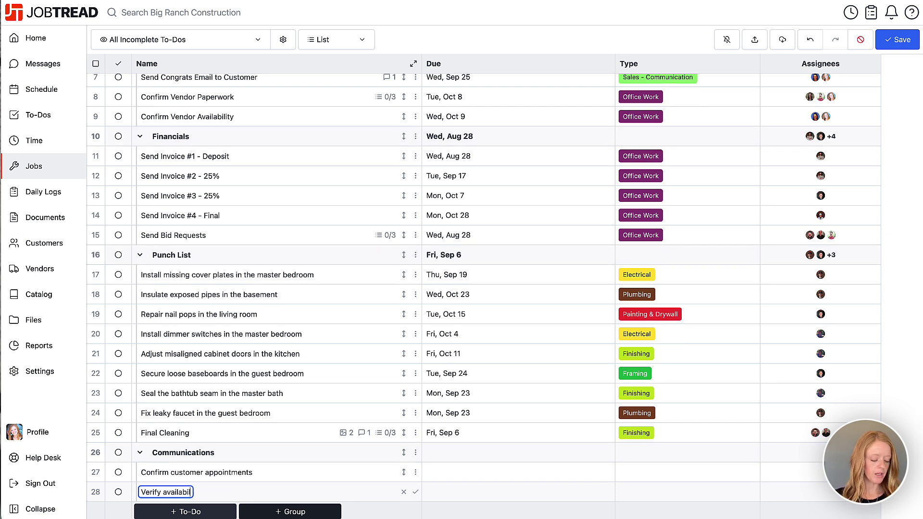
text(ity of subs)
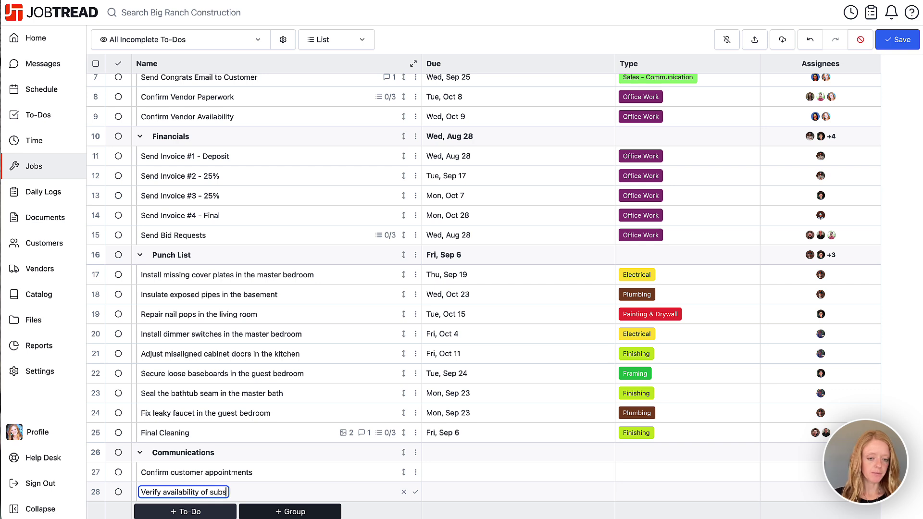
key(Return)
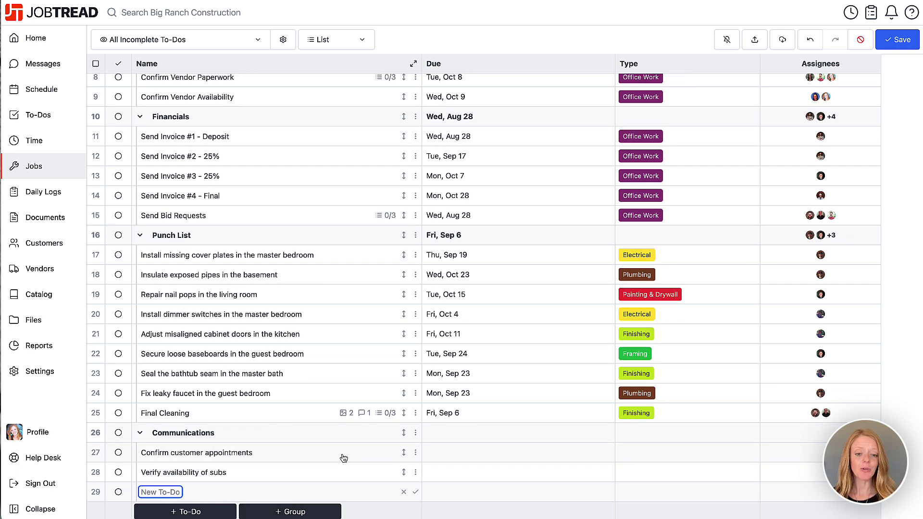
click(309, 456)
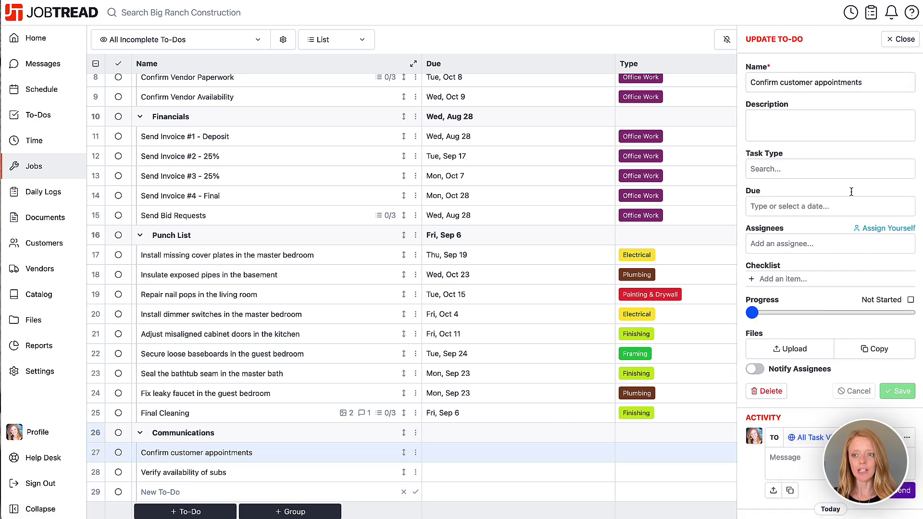
click(902, 39)
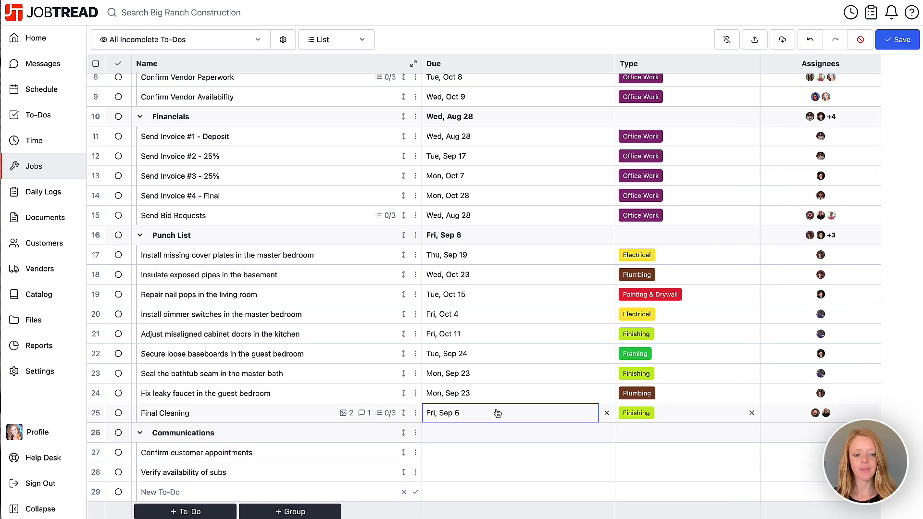
scroll(495, 423, up, 5)
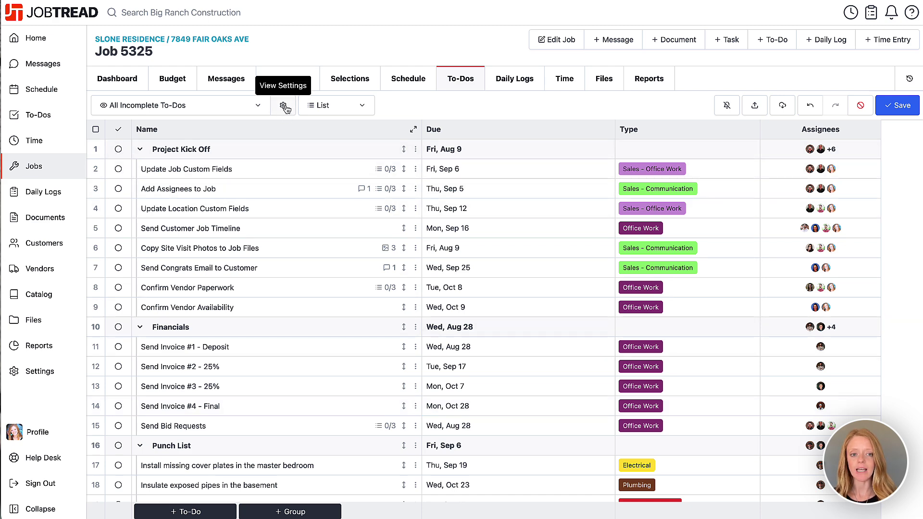
Change the All Incomplete To-Dos view's display type to a Month calendar.
click(283, 106)
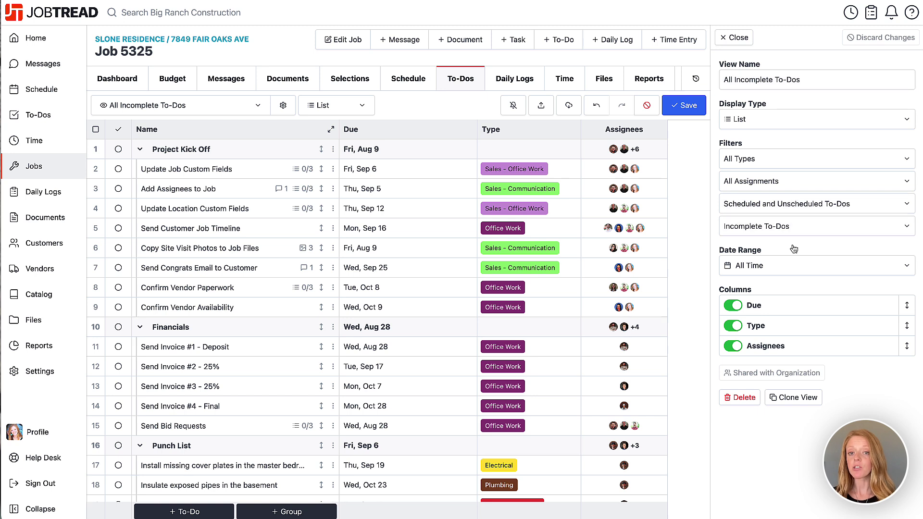
click(767, 122)
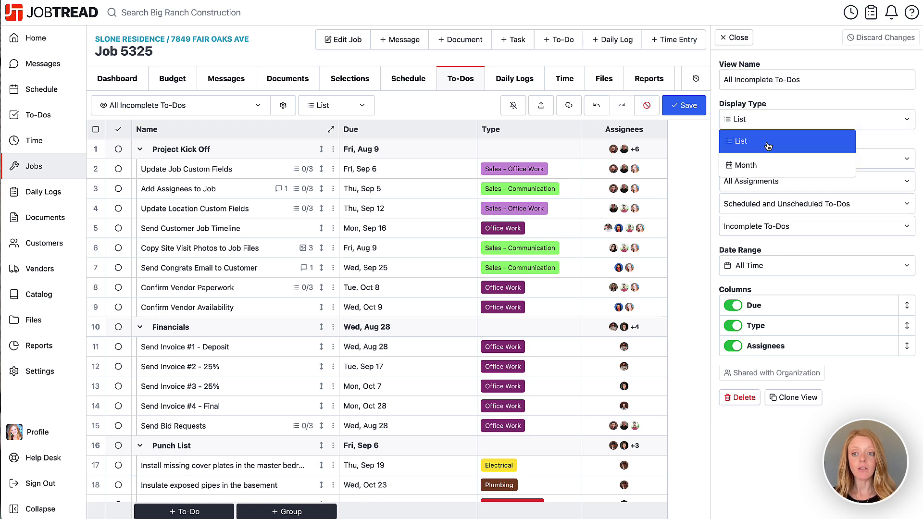
click(778, 122)
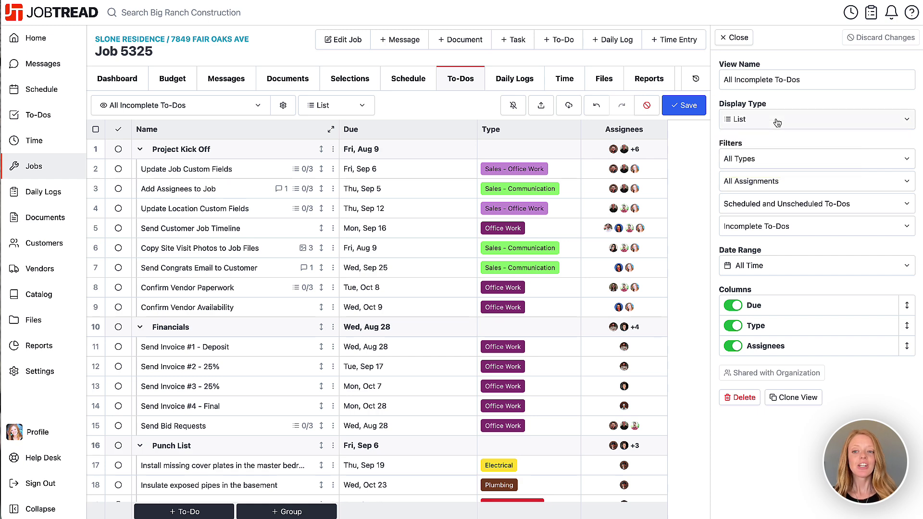
click(777, 122)
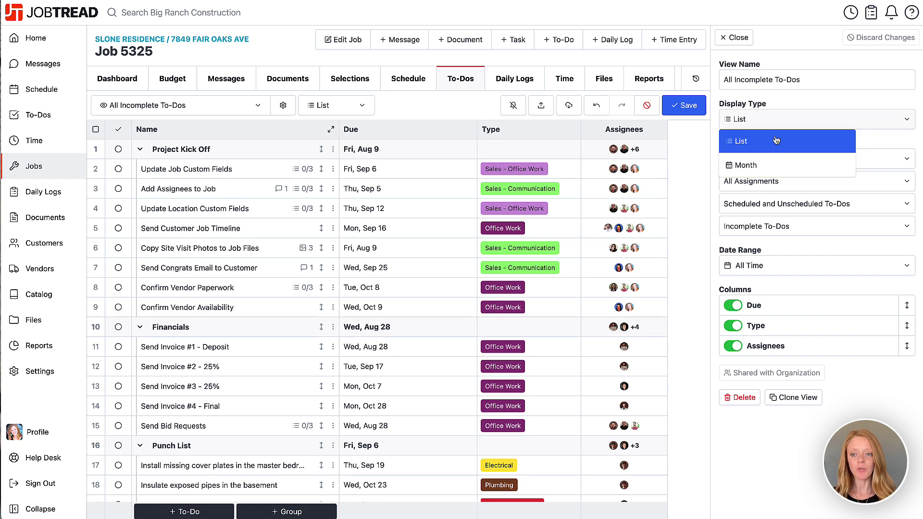
click(772, 165)
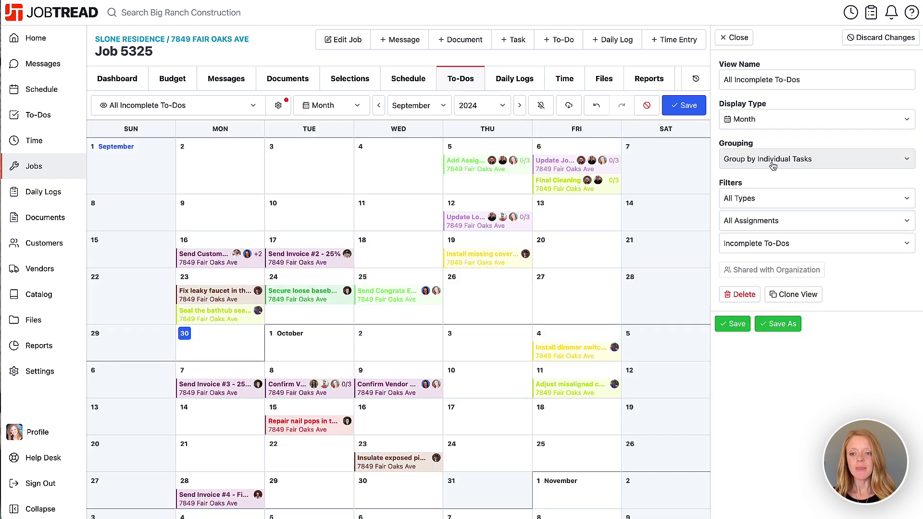
Filter the calendar to Office Work type, All Assignments, and Incomplete To-Dos.
click(768, 202)
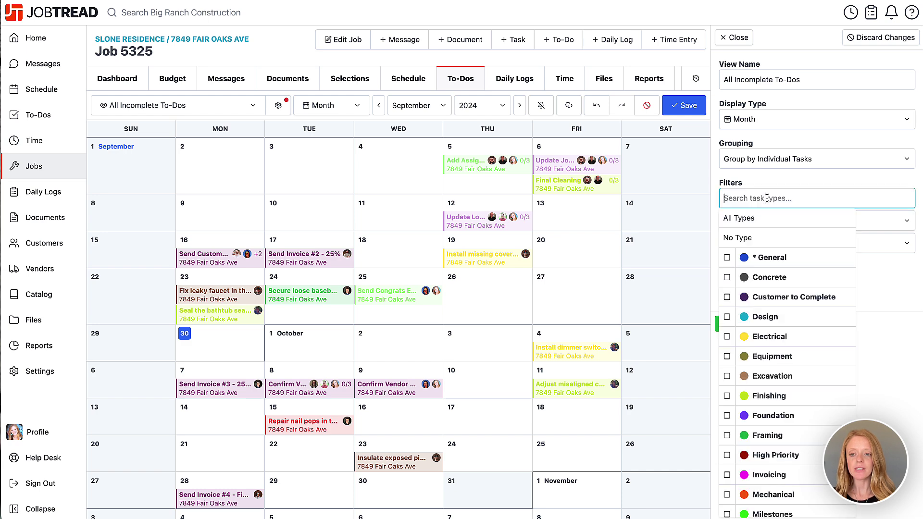
scroll(771, 337, down, 3)
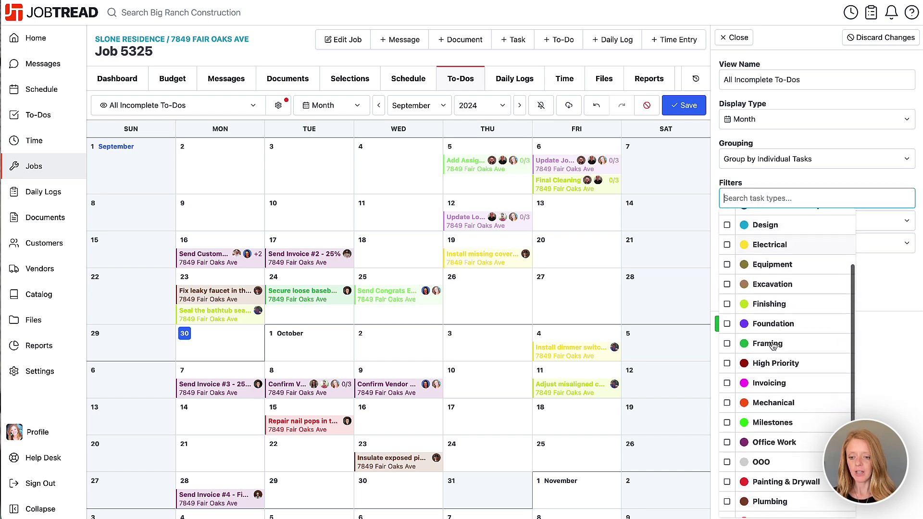
click(727, 409)
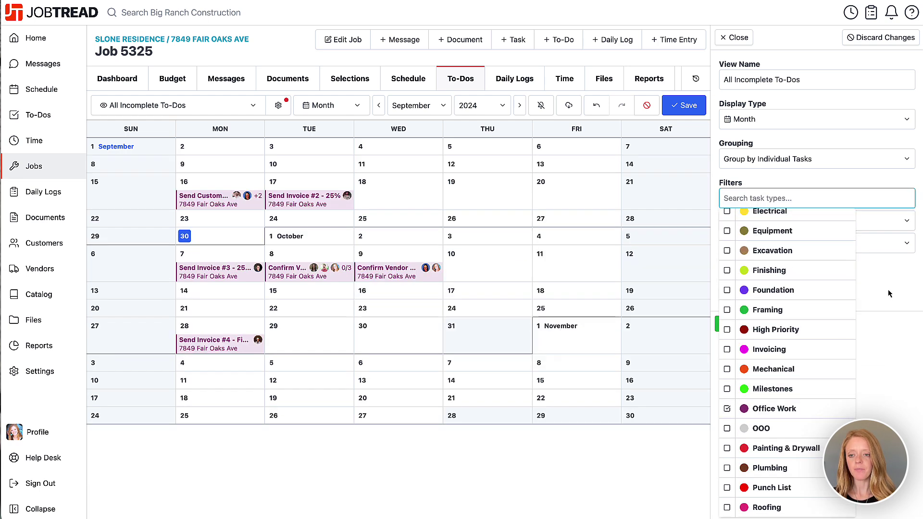
click(875, 282)
click(788, 218)
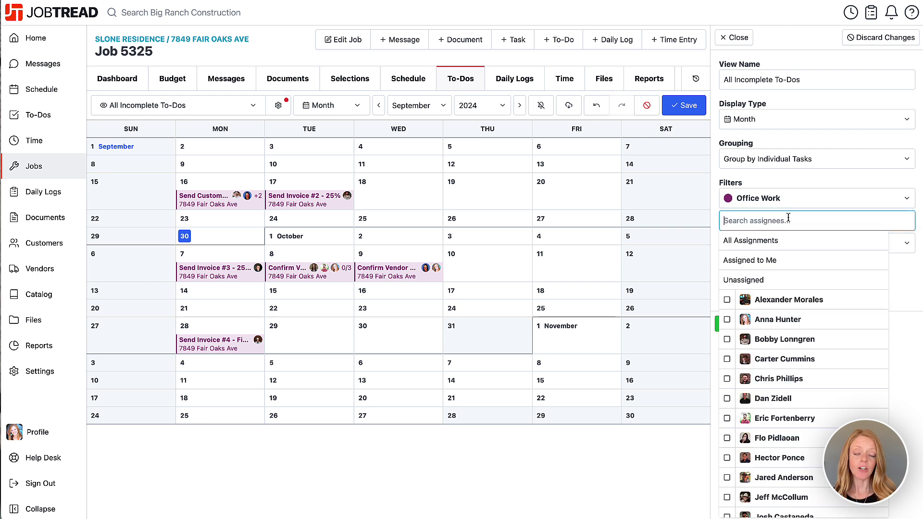
scroll(797, 355, down, 3)
scroll(798, 354, up, 3)
click(901, 301)
click(791, 243)
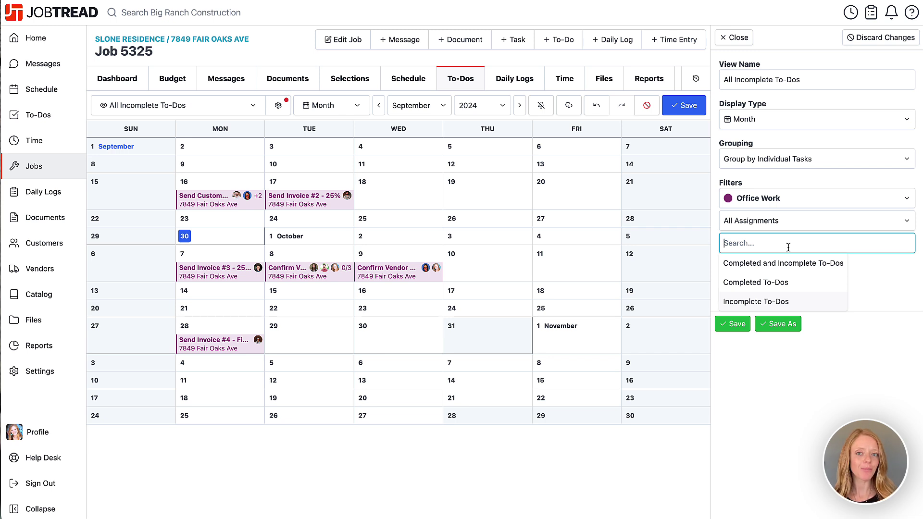
click(792, 303)
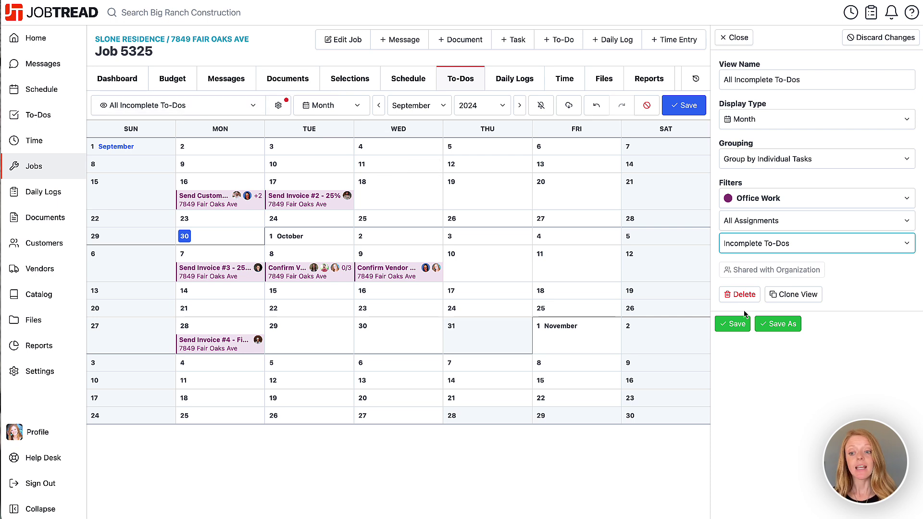
Save the current calendar settings as a new view named 'Office Work To-Dos'.
click(764, 325)
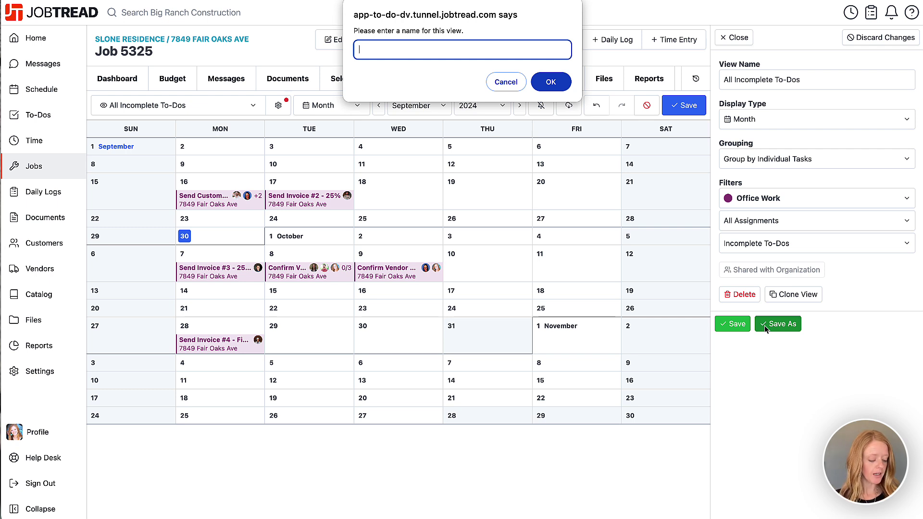
text(Office Work )
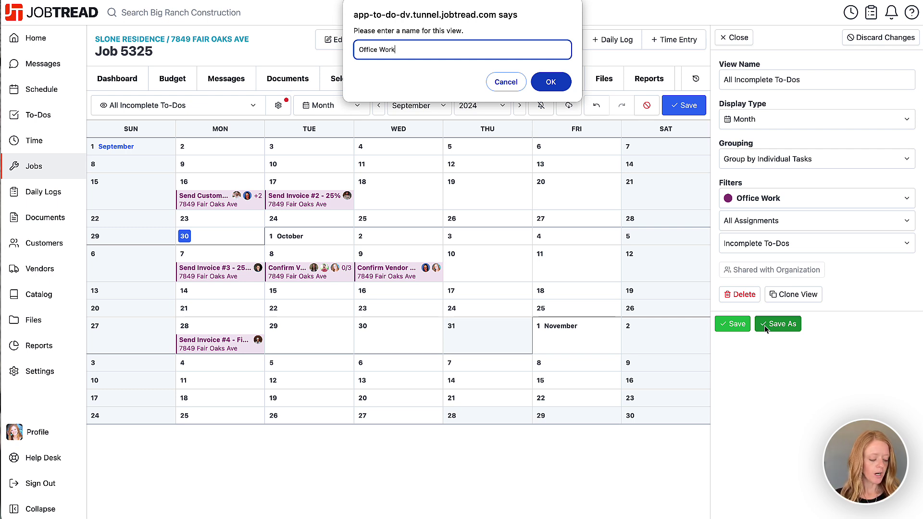
text(To-Dos)
click(552, 82)
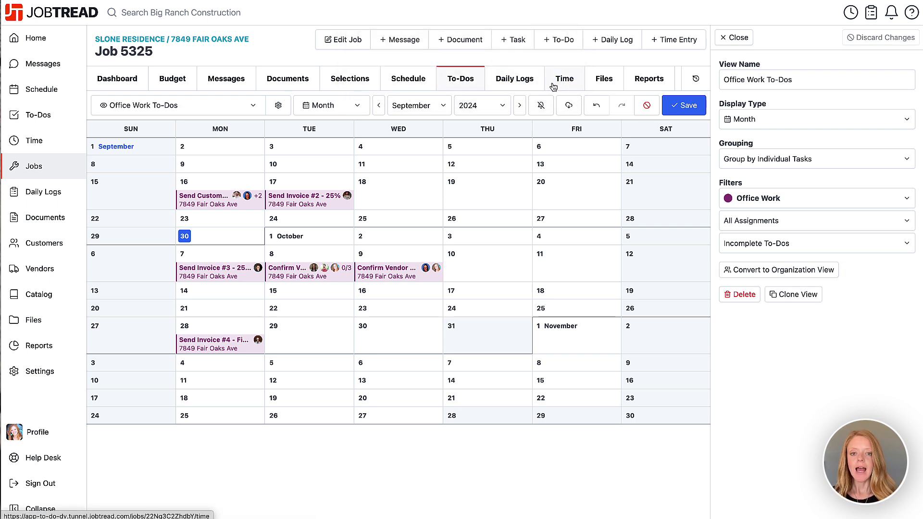
Close the view settings and look over the list of saved to-do views.
click(725, 38)
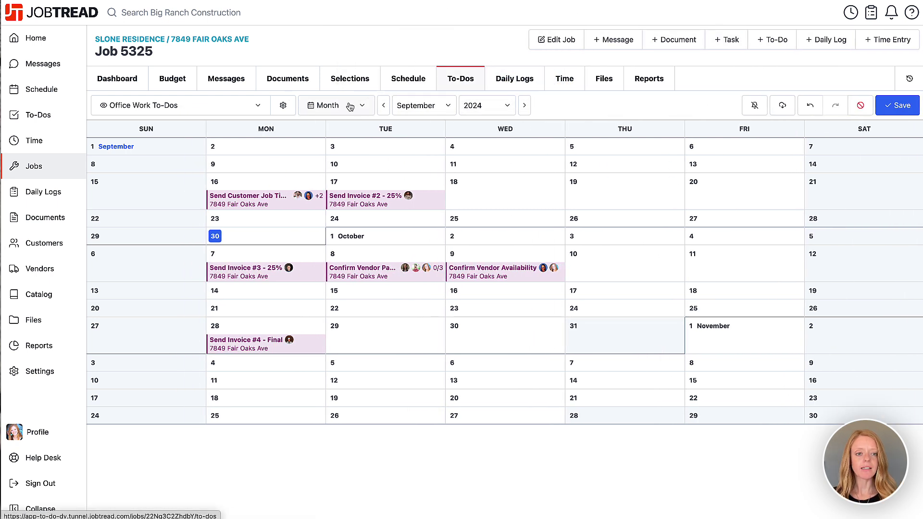
click(238, 110)
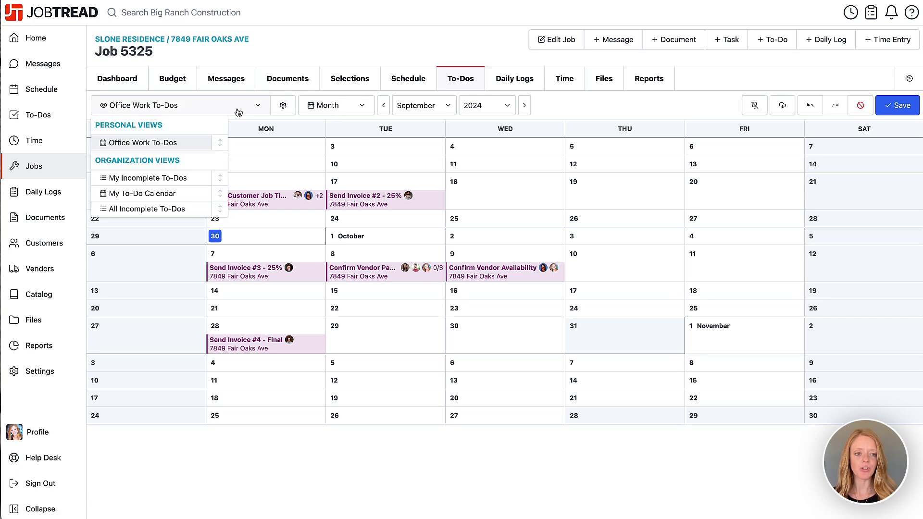
mouse_move(184, 143)
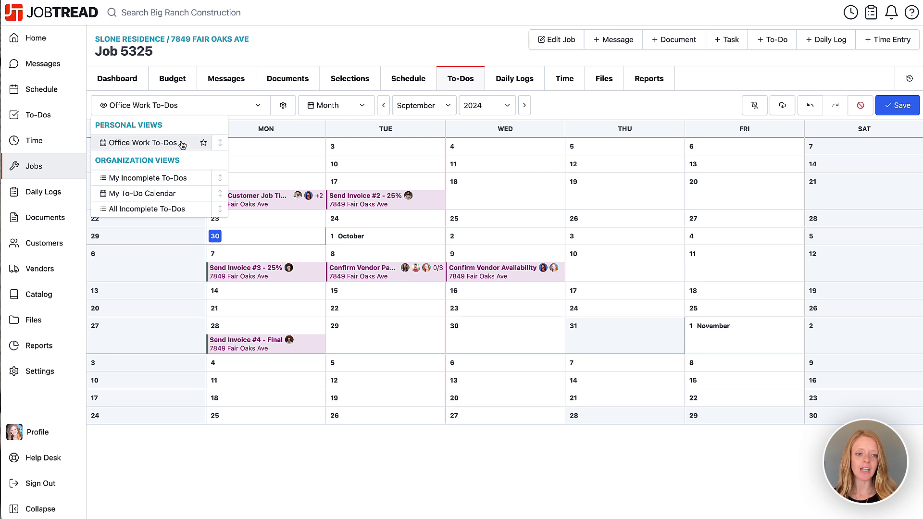
click(178, 144)
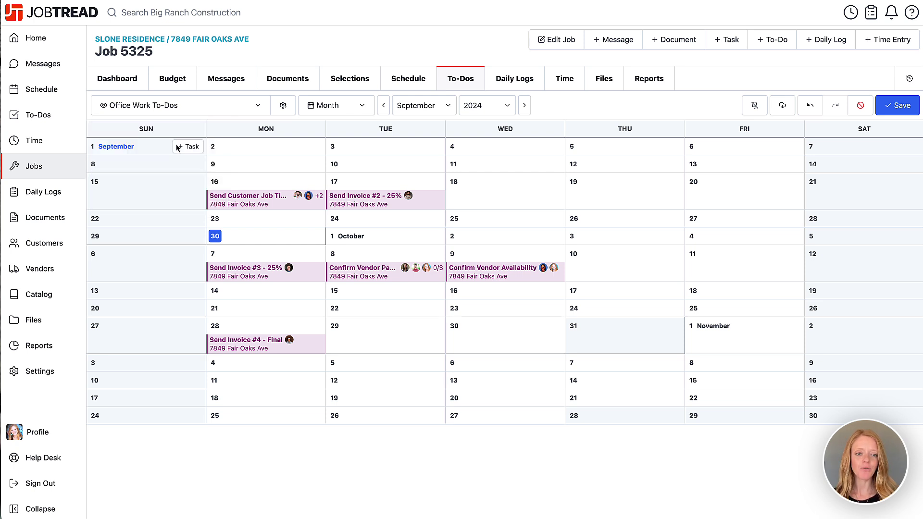
Convert the Office Work To-Dos view to an organization view and confirm.
click(283, 105)
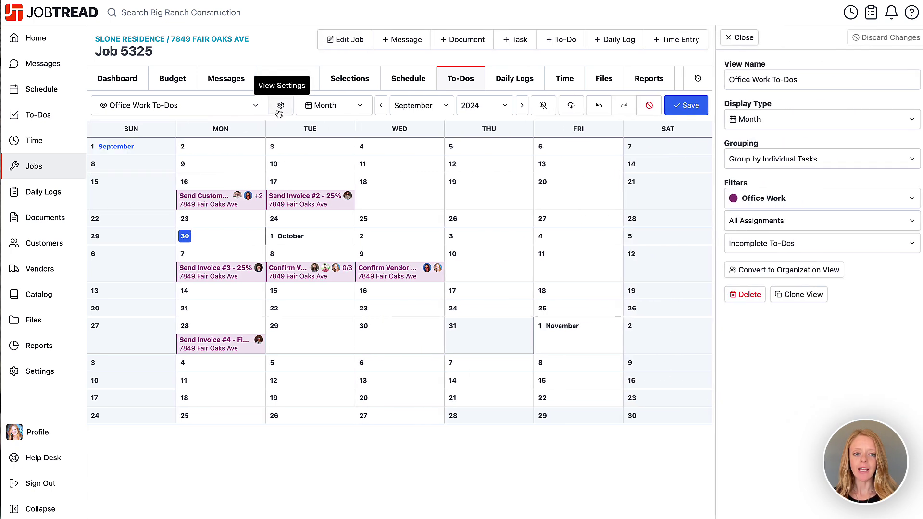
click(736, 268)
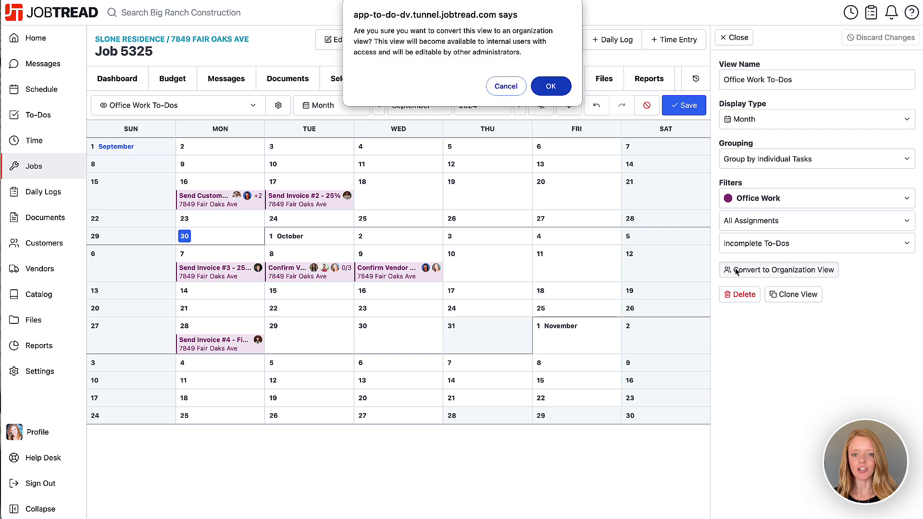
click(553, 87)
click(727, 37)
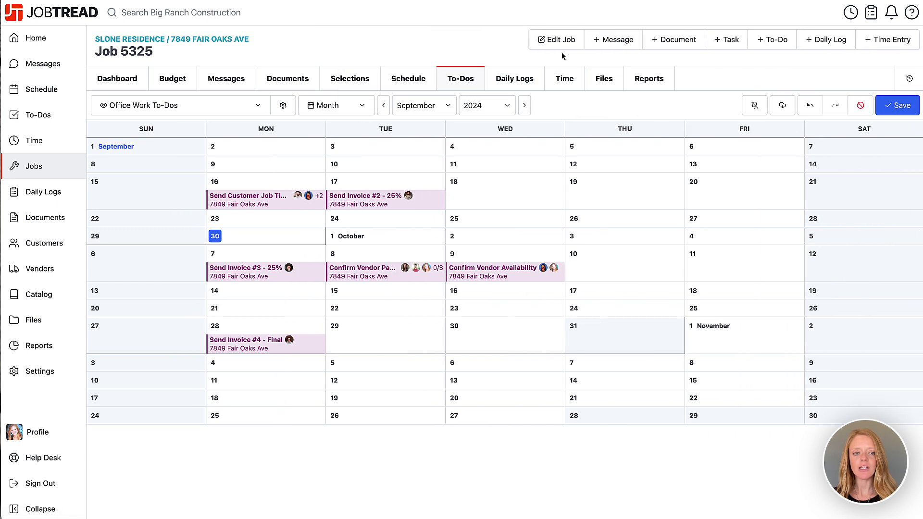
Check Office Work To-Dos in the views list, then switch to Schedule and back to To-Dos.
click(243, 107)
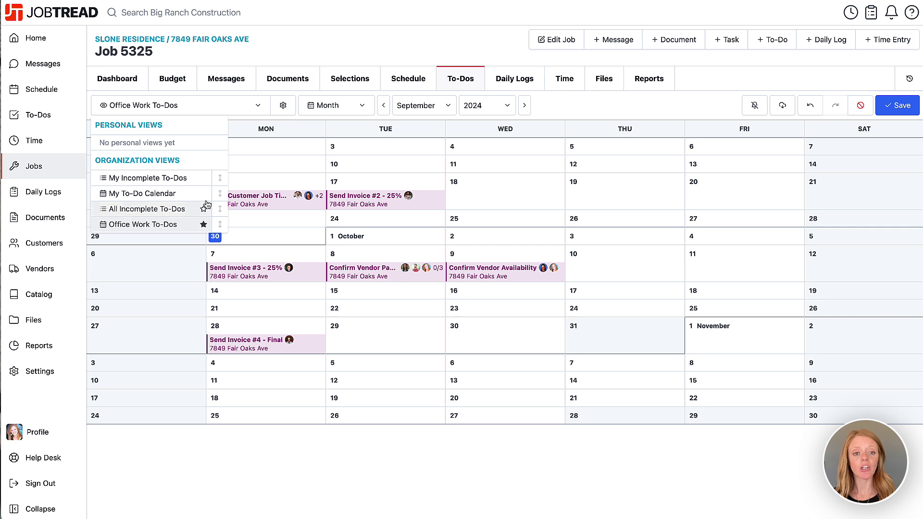
click(296, 39)
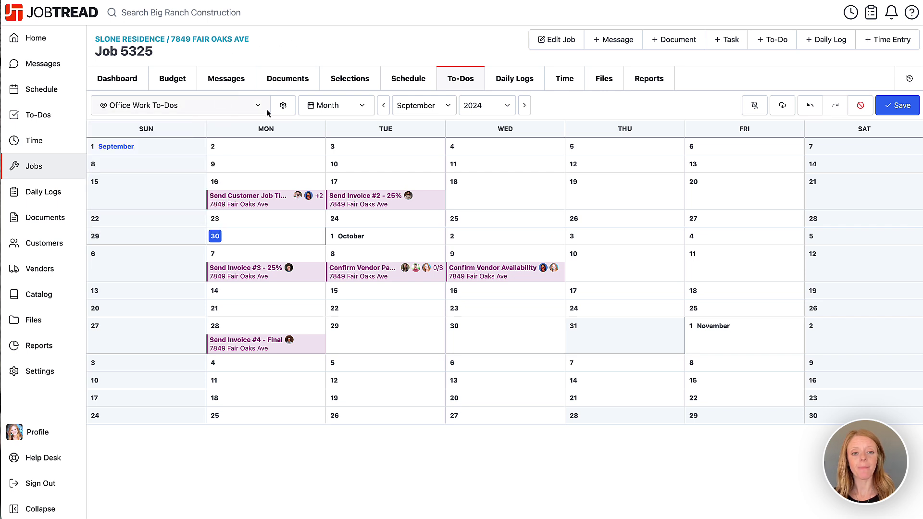
click(398, 82)
click(465, 87)
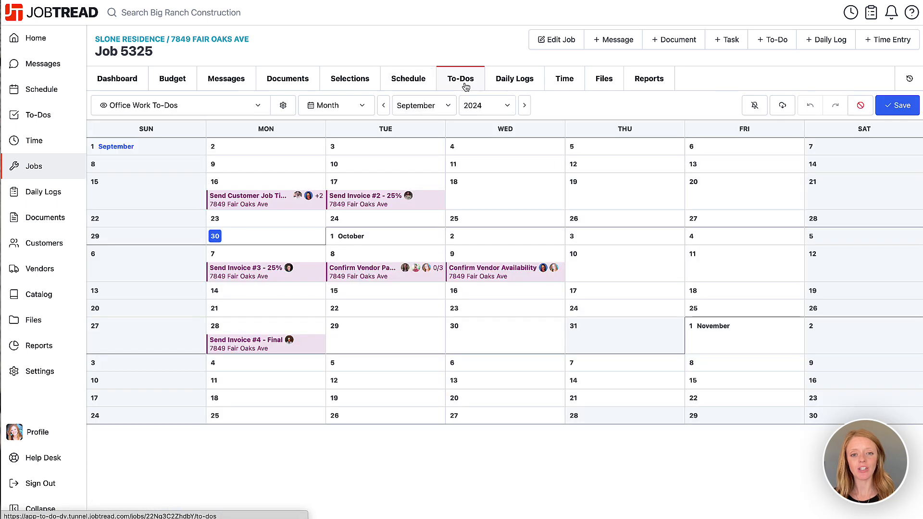
On the company-wide To-Dos page, preview Office Work To-Dos, then return to My Incomplete To-Dos.
click(50, 121)
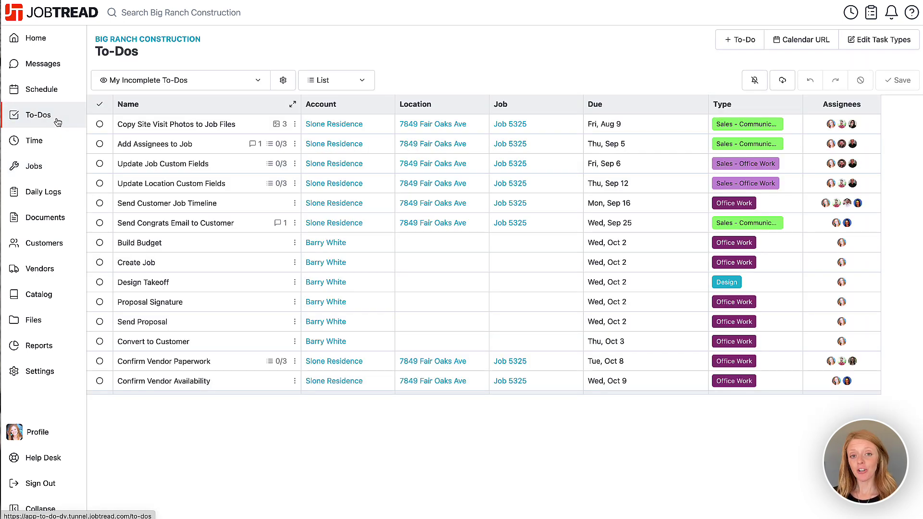
click(153, 87)
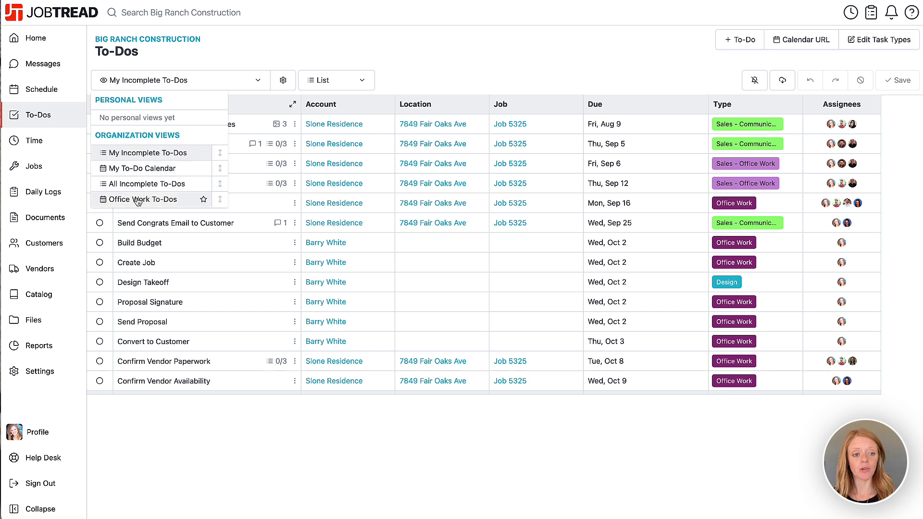
click(170, 202)
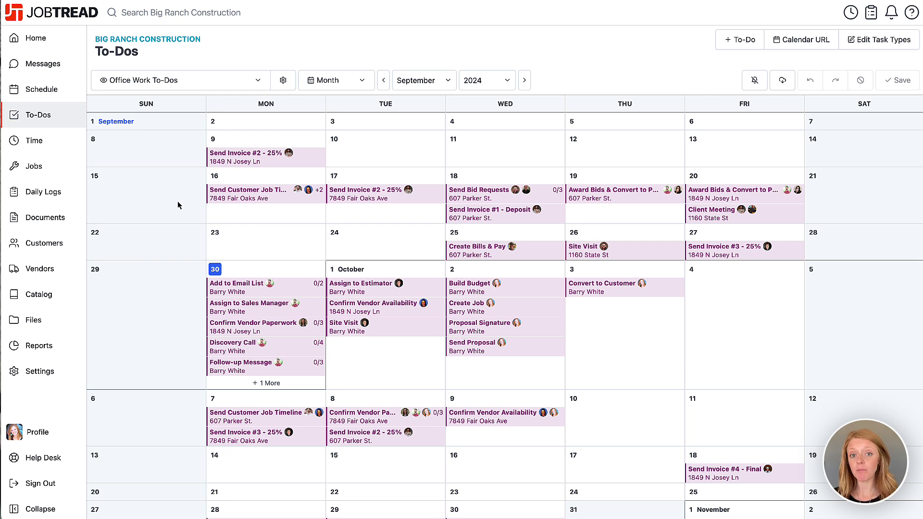
click(196, 81)
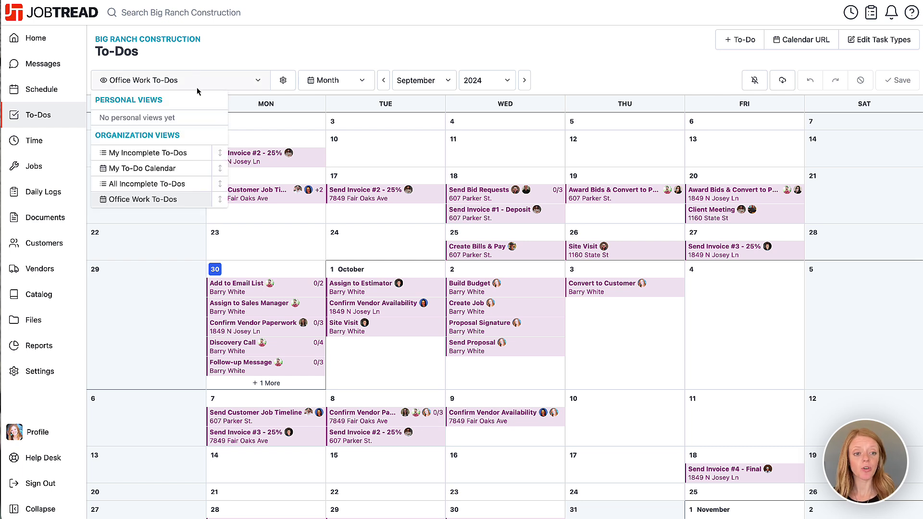
click(179, 153)
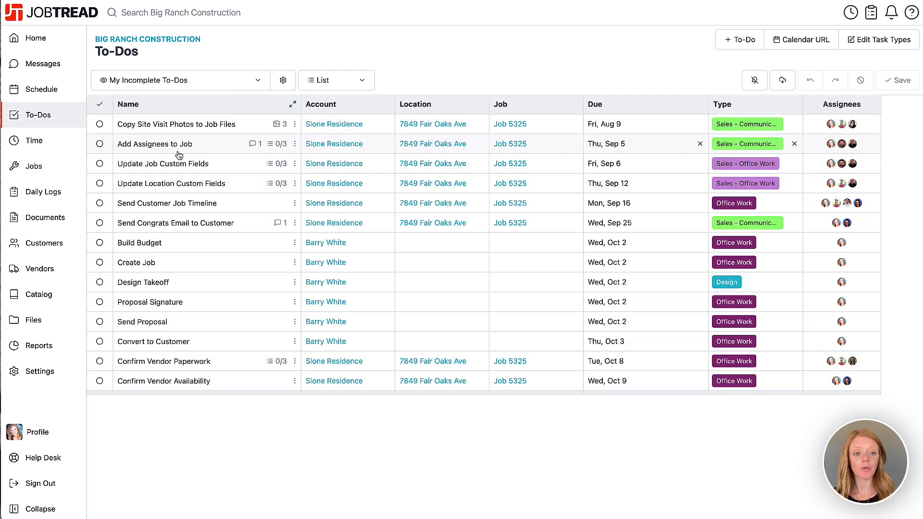
Set the My Incomplete To-Dos view's date range to This Week.
click(283, 81)
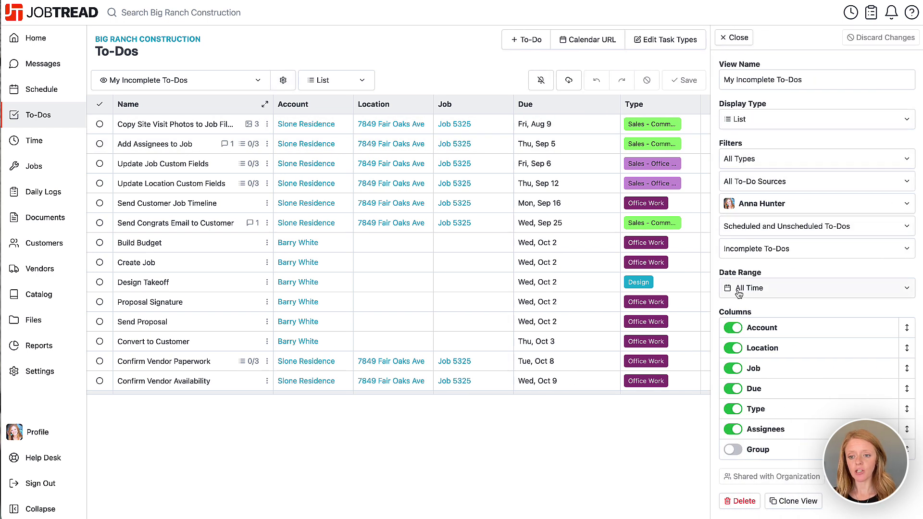
click(776, 289)
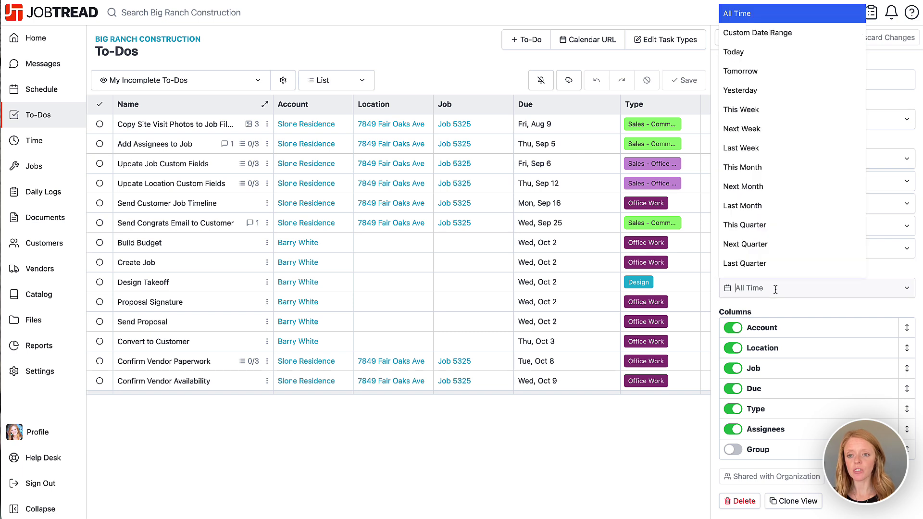
scroll(793, 144, down, 1)
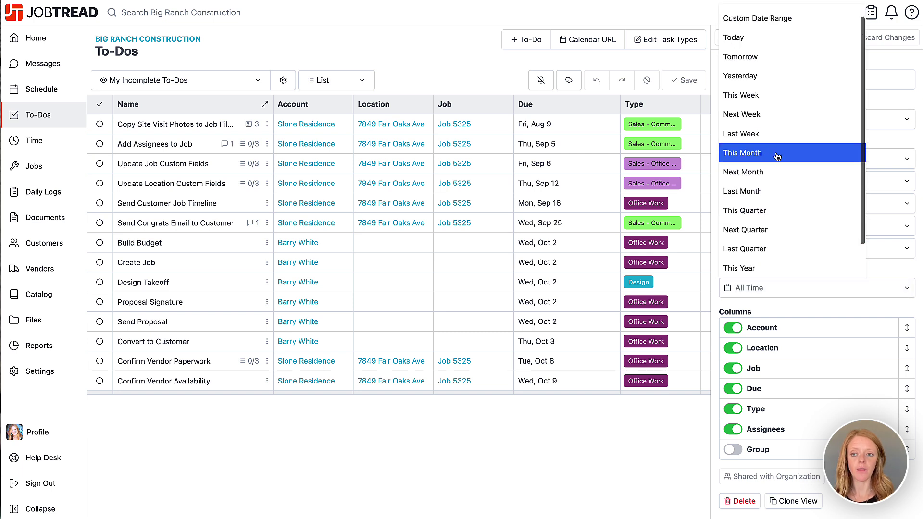
click(743, 94)
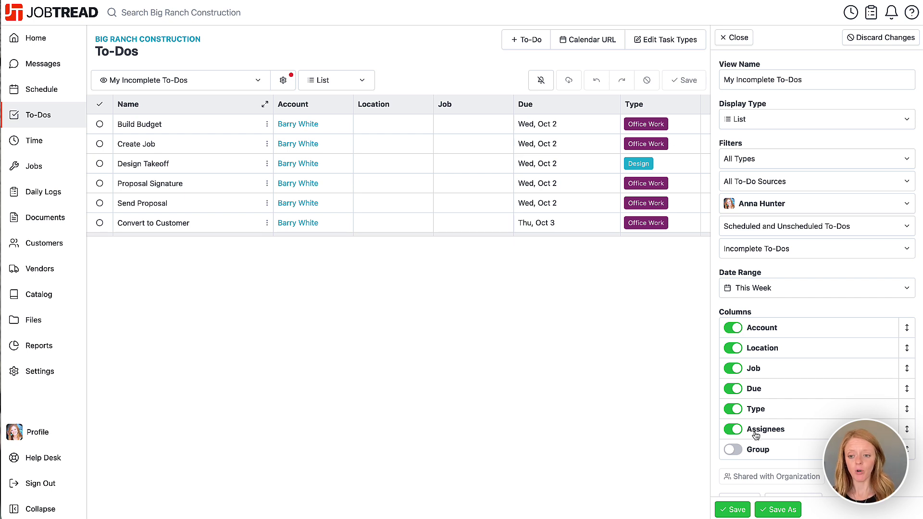
Switch off the Assignees, Due, Job, Location and Account columns.
click(733, 429)
click(734, 388)
click(733, 368)
click(733, 348)
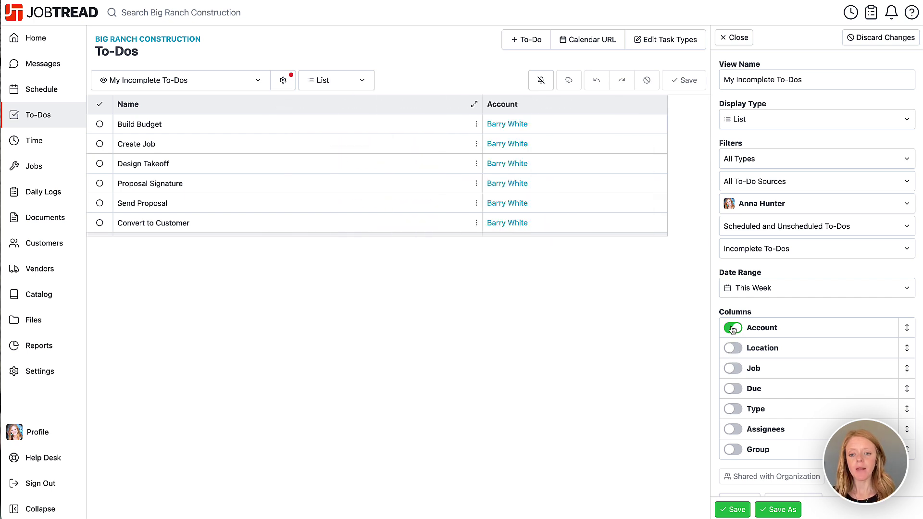
click(732, 328)
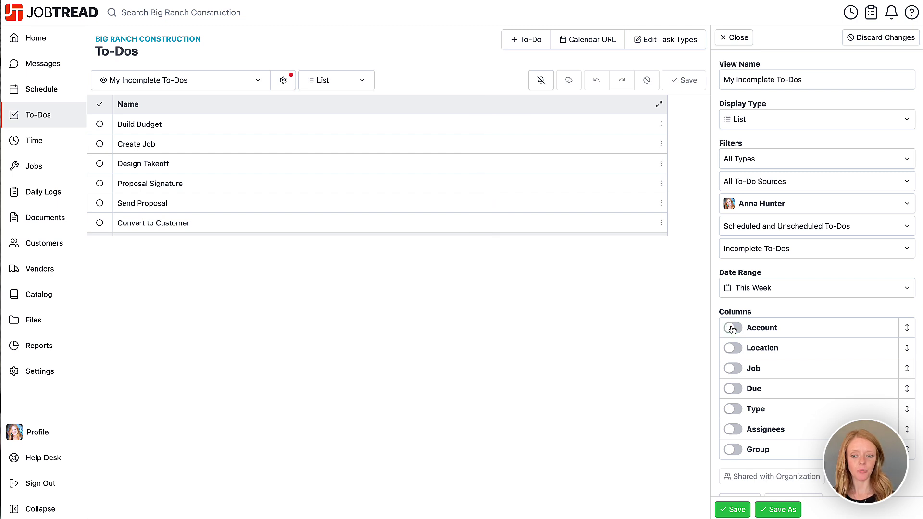
Turn the Account, Location, Job, Due, Type and Assignees columns back on, and add Group.
click(732, 328)
click(733, 348)
click(733, 368)
click(733, 388)
click(734, 410)
click(734, 431)
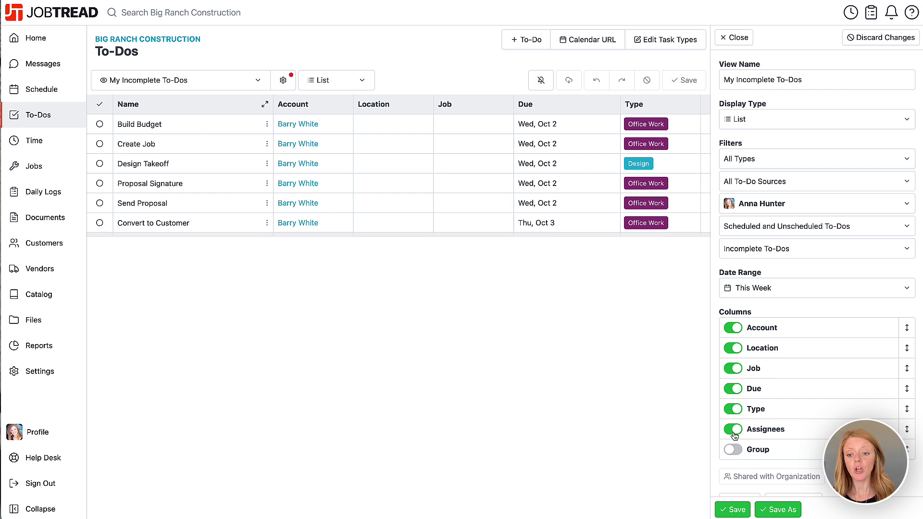
click(733, 450)
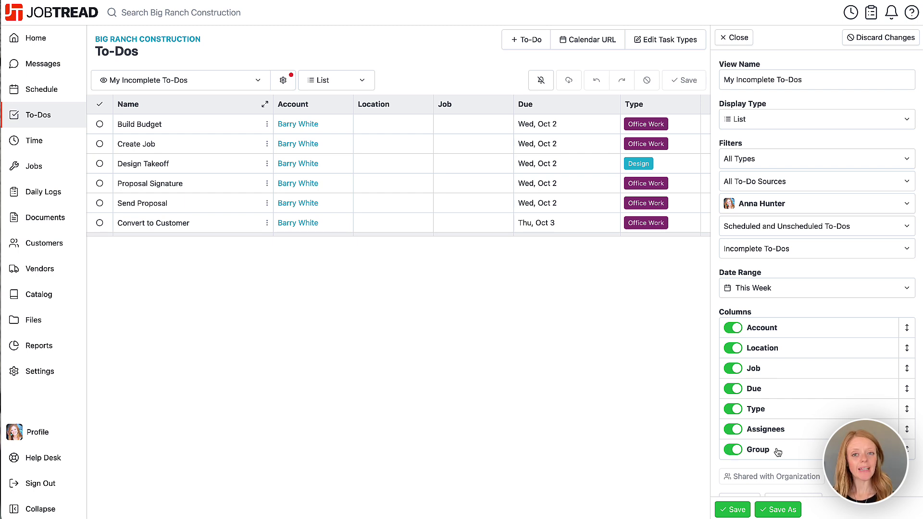
Save the list as a new view named 'This week's To-Do's' and check the views list.
click(773, 510)
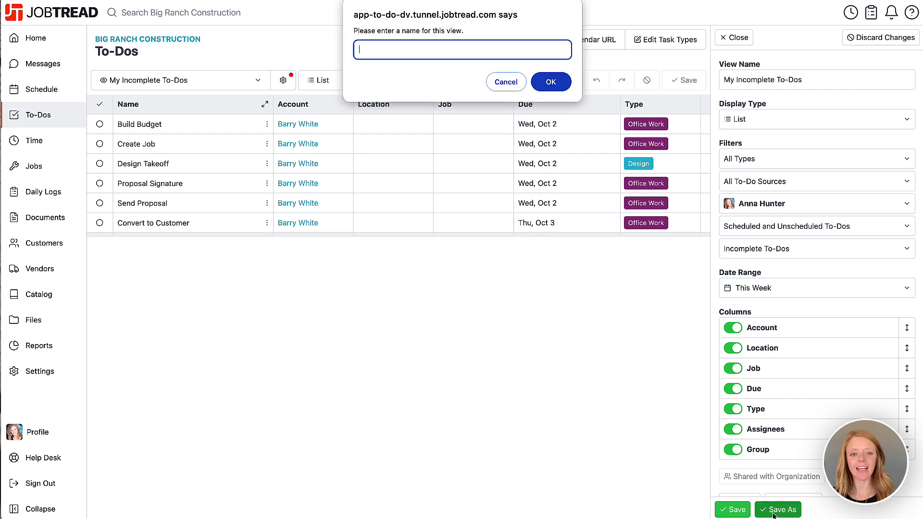
text(This week's T)
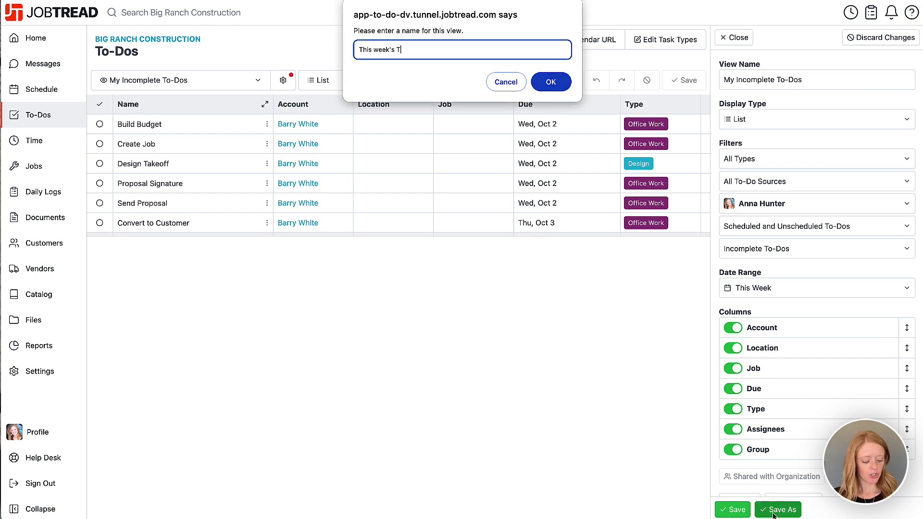
text(o-Do's)
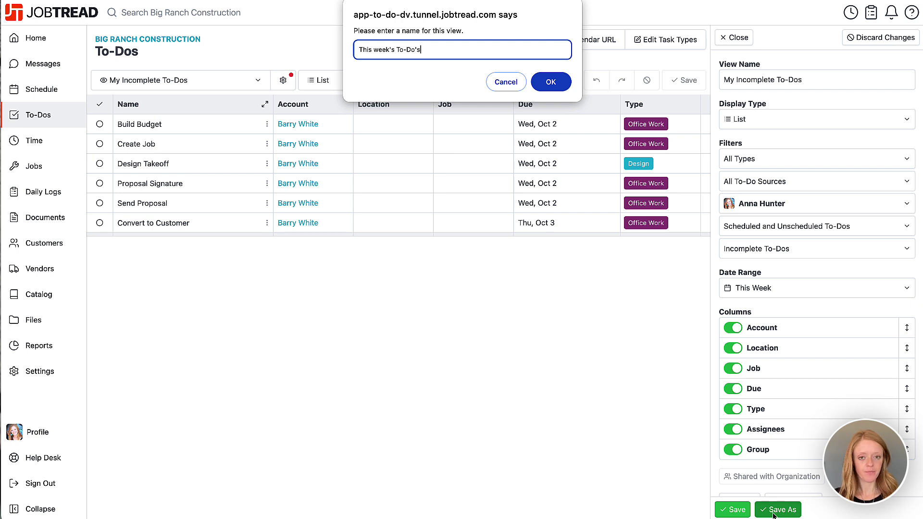
click(551, 82)
click(243, 89)
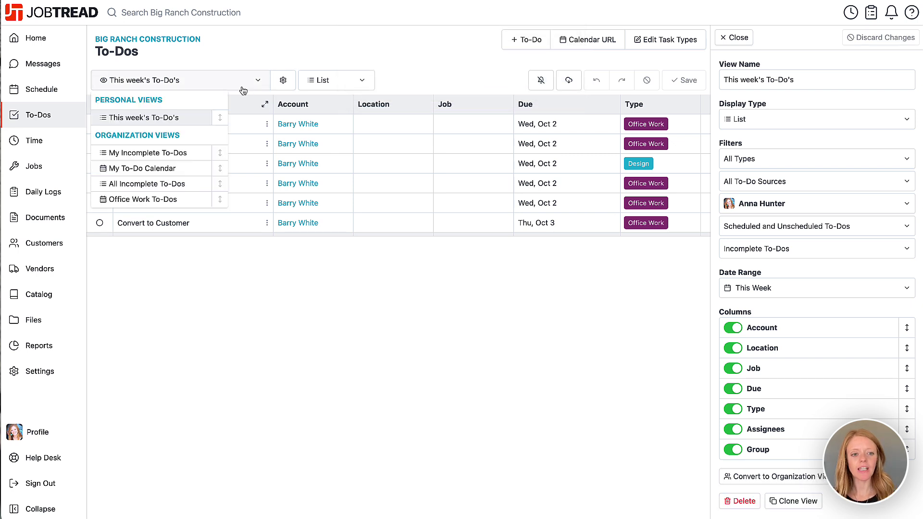
mouse_move(158, 118)
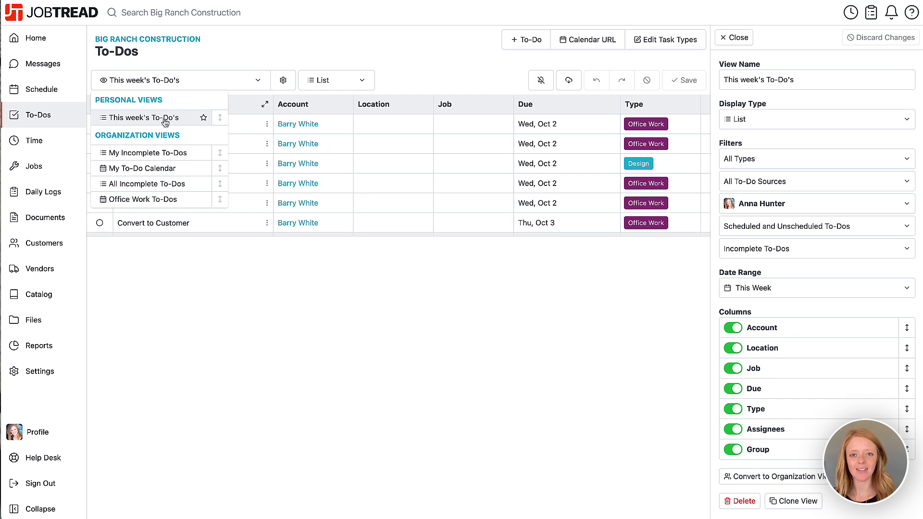
click(235, 60)
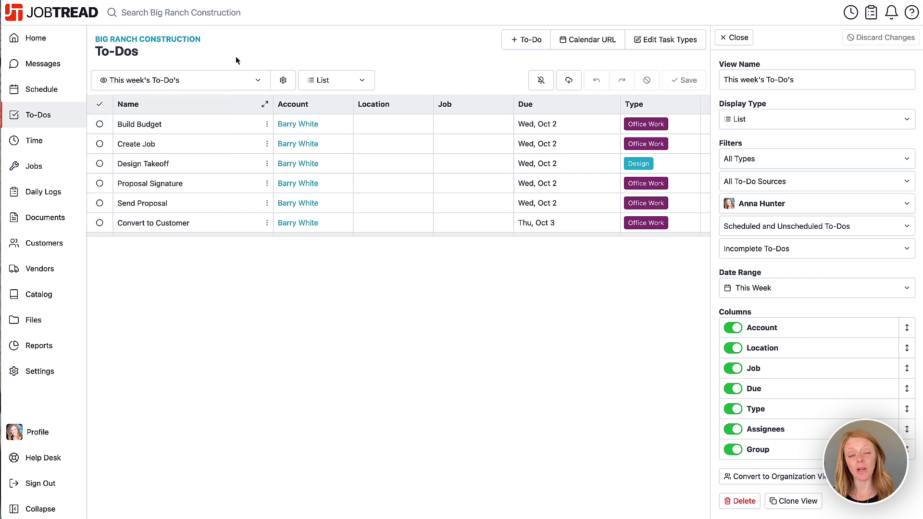